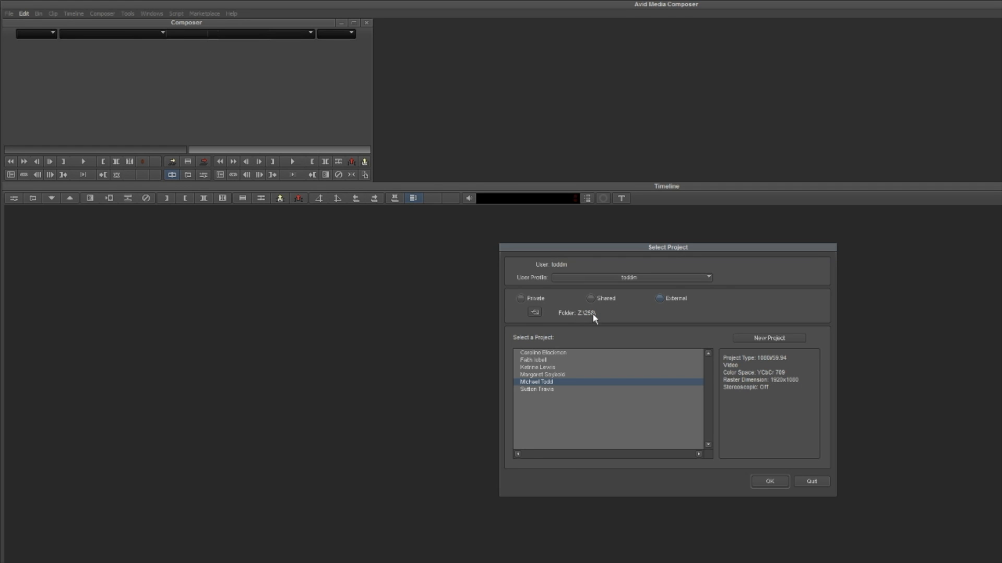
# - Open the highlighted external project and its slug bin
pyautogui.doubleClick(533, 382)
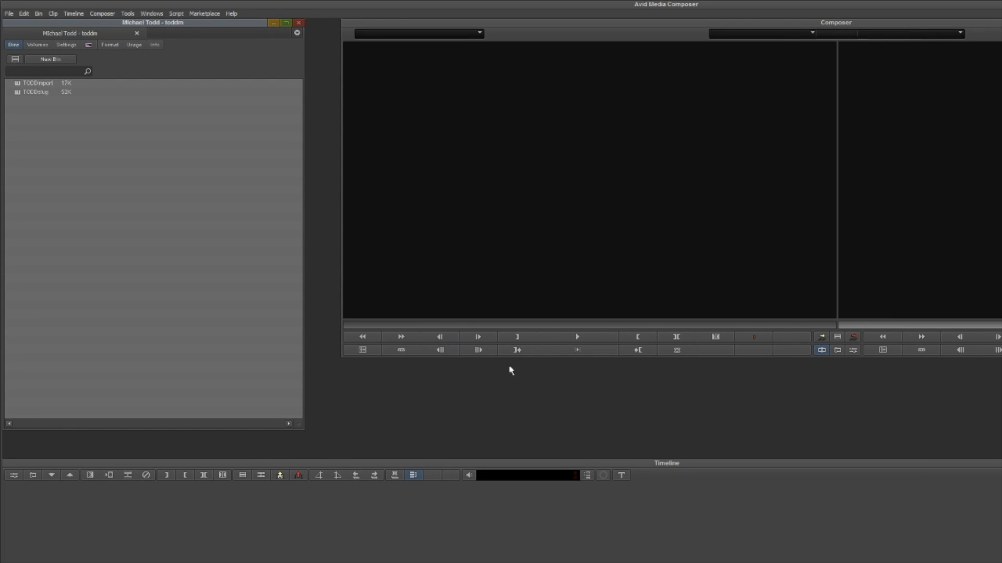
pyautogui.doubleClick(18, 93)
pyautogui.moveTo(169, 96)
pyautogui.mouseDown()
pyautogui.moveTo(168, 107)
pyautogui.moveTo(185, 105)
pyautogui.mouseUp()
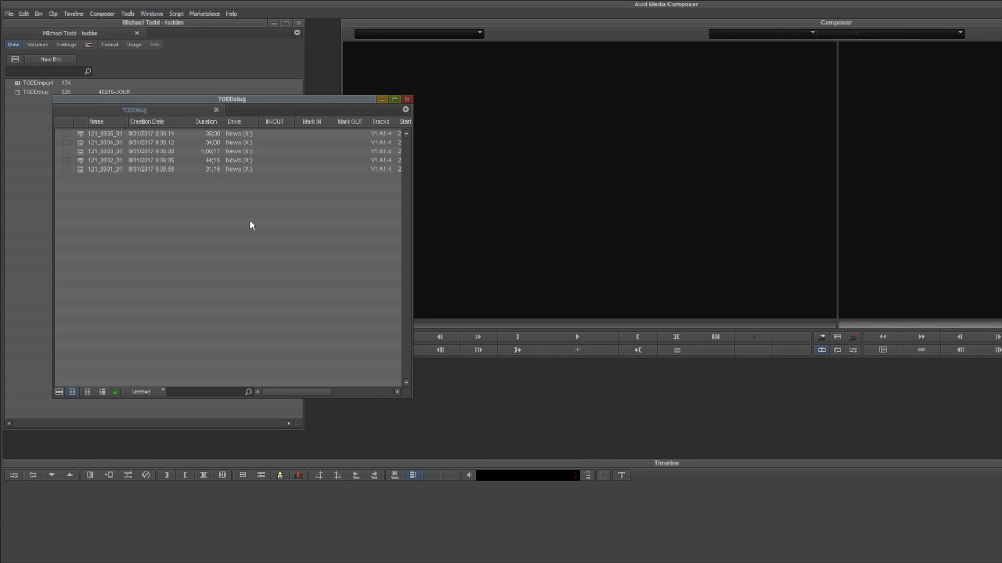
# - Open the Source Browser from the slug bin
pyautogui.rightClick(156, 221)
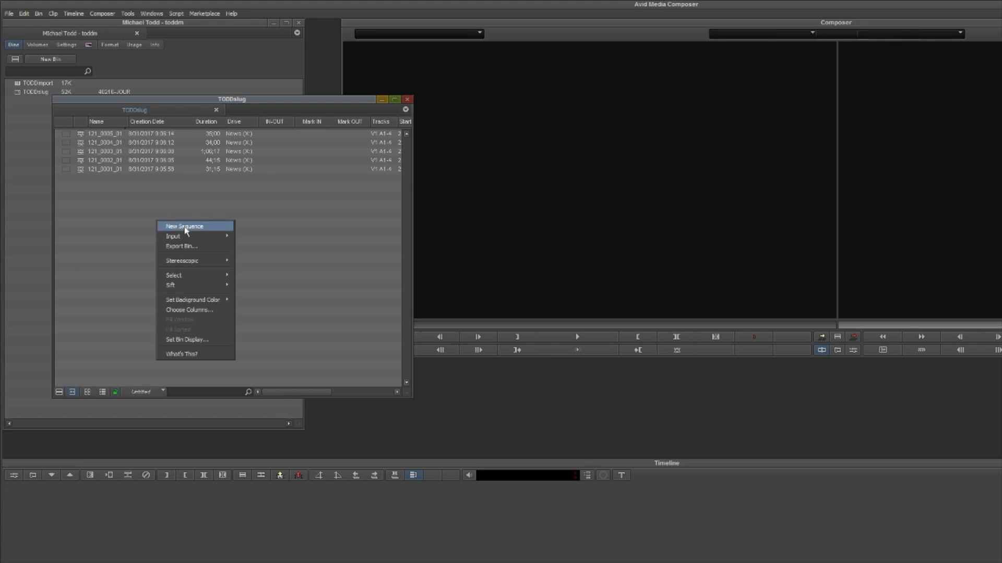
pyautogui.moveTo(190, 237)
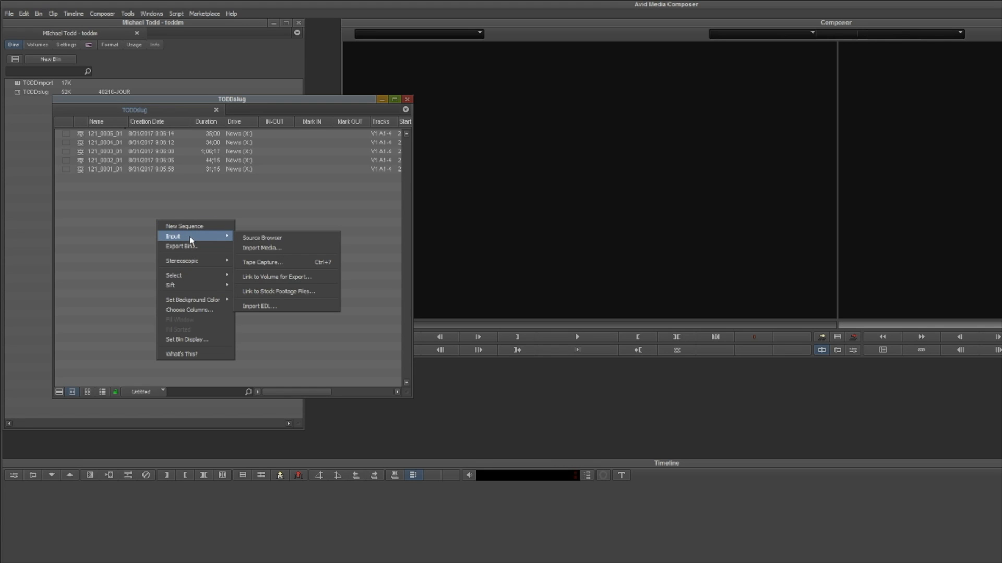
pyautogui.click(248, 239)
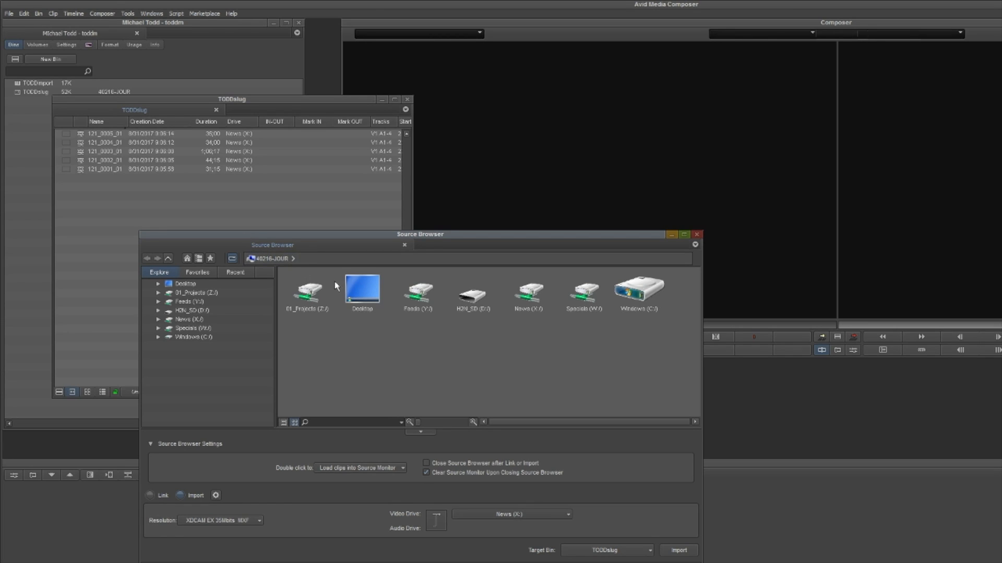
# - Browse the H2N_SD (D:) card to FOLDER01 inside the STEREO folder
pyautogui.click(158, 311)
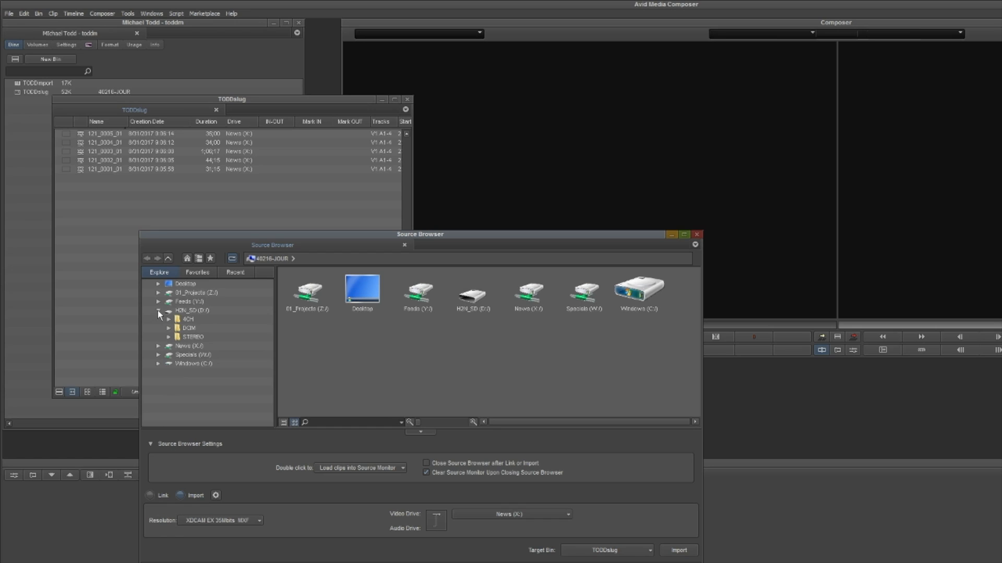
pyautogui.click(186, 312)
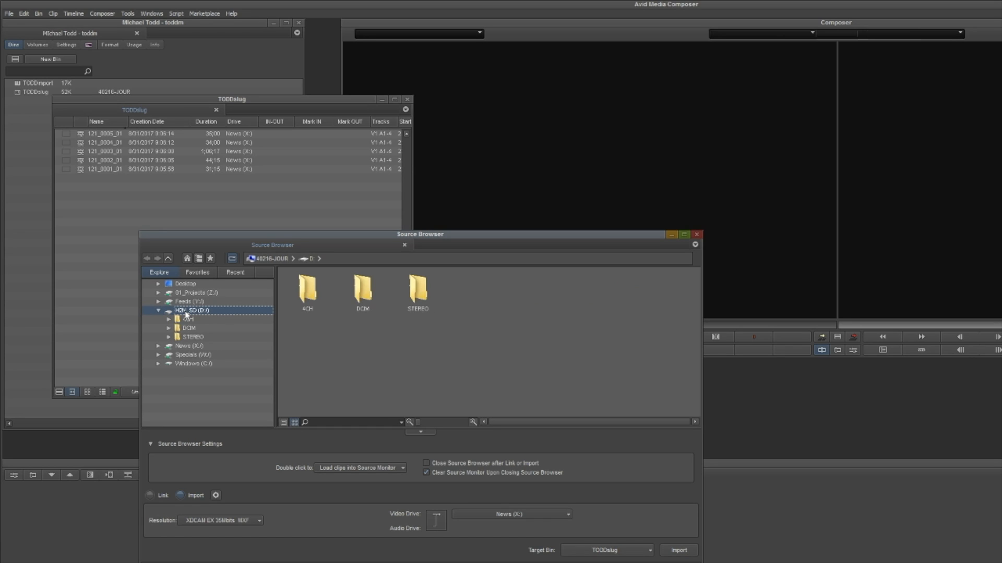
pyautogui.click(191, 337)
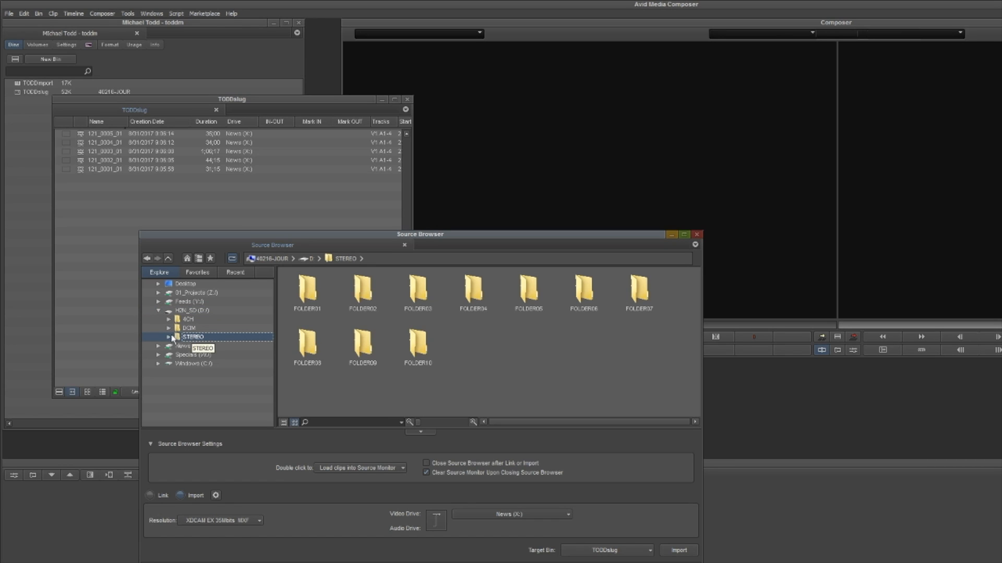
pyautogui.click(168, 337)
pyautogui.scroll(-2, 267, 364)
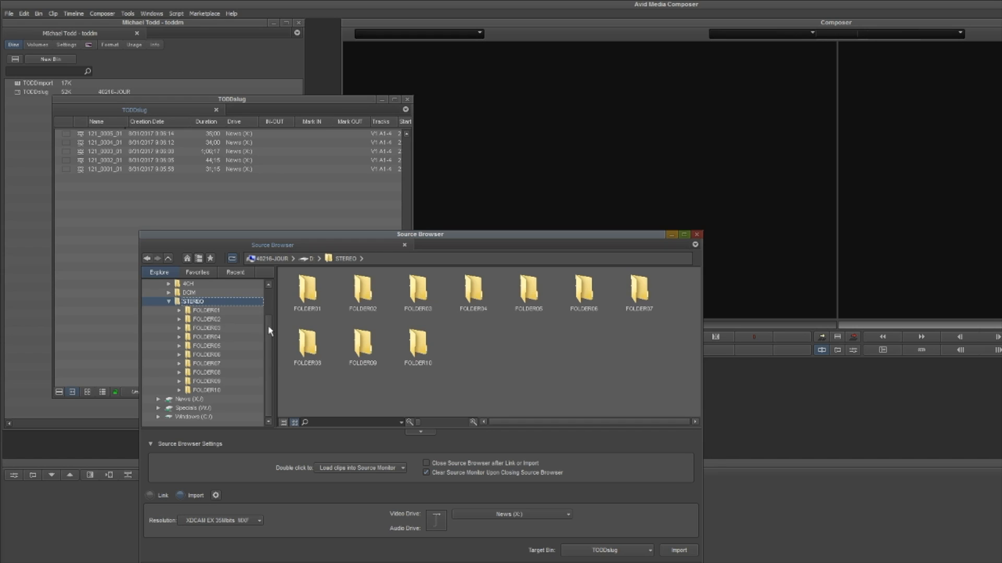
pyautogui.scroll(1, 267, 326)
pyautogui.click(208, 320)
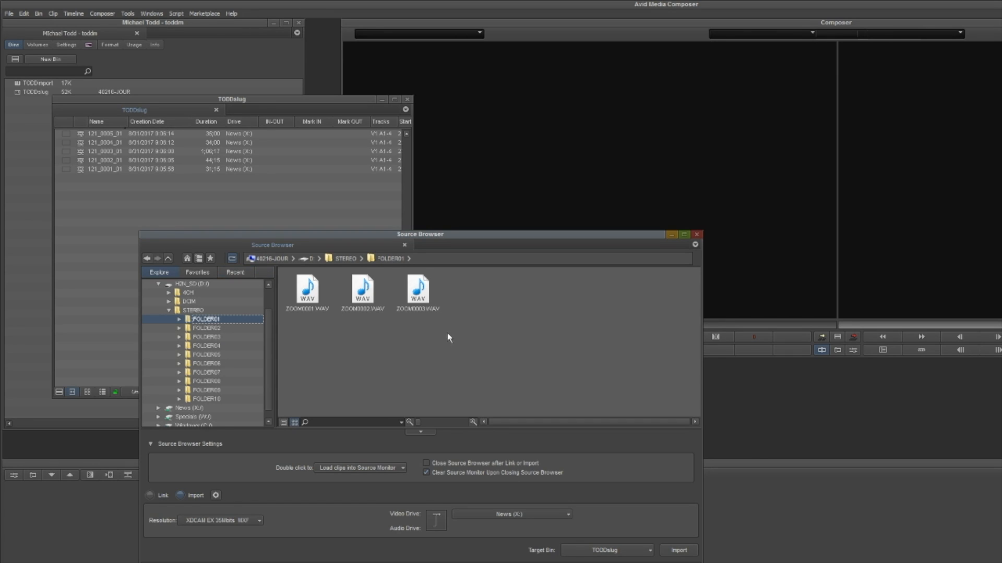
# - Select ZOOM0001.WAV, ZOOM0002.WAV and ZOOM0003.WAV and start importing them with the slug bin as target
pyautogui.moveTo(468, 330); pyautogui.dragTo(325, 300)
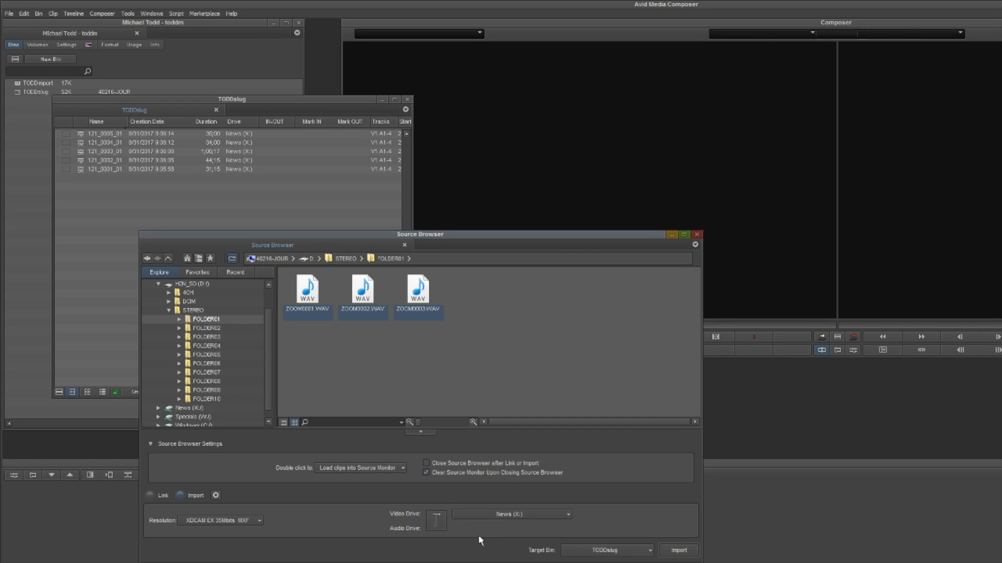
pyautogui.click(593, 553)
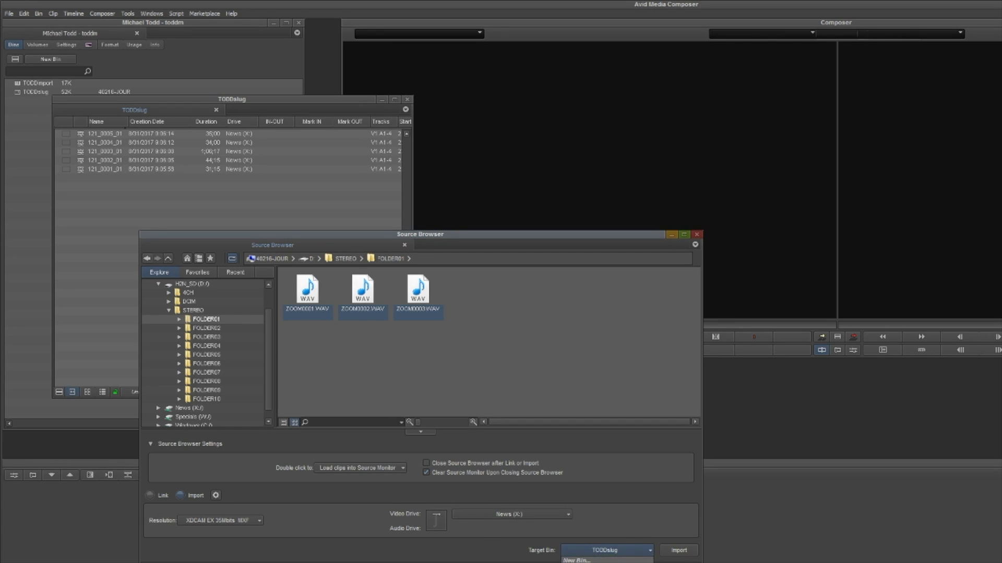
pyautogui.click(600, 551)
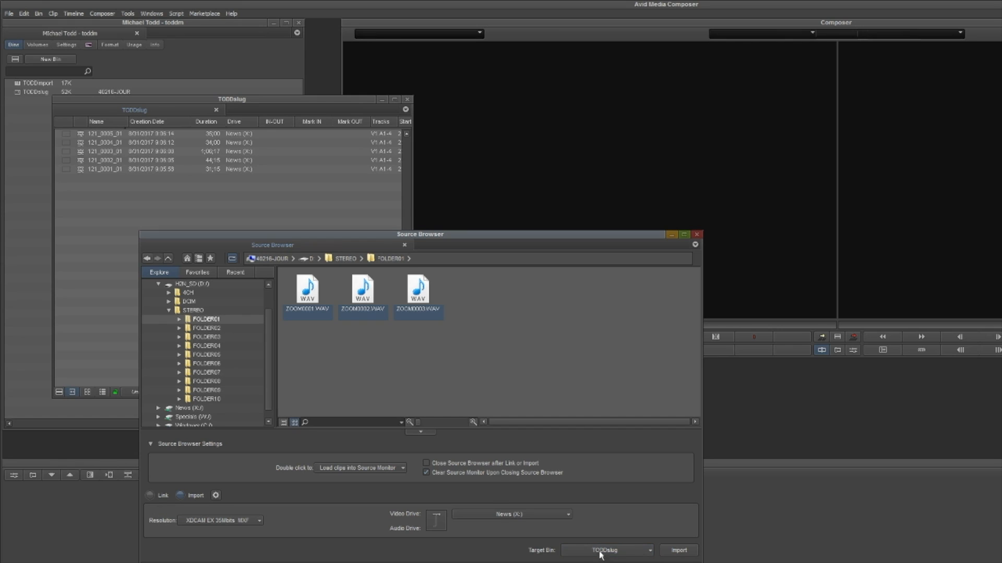
pyautogui.click(678, 552)
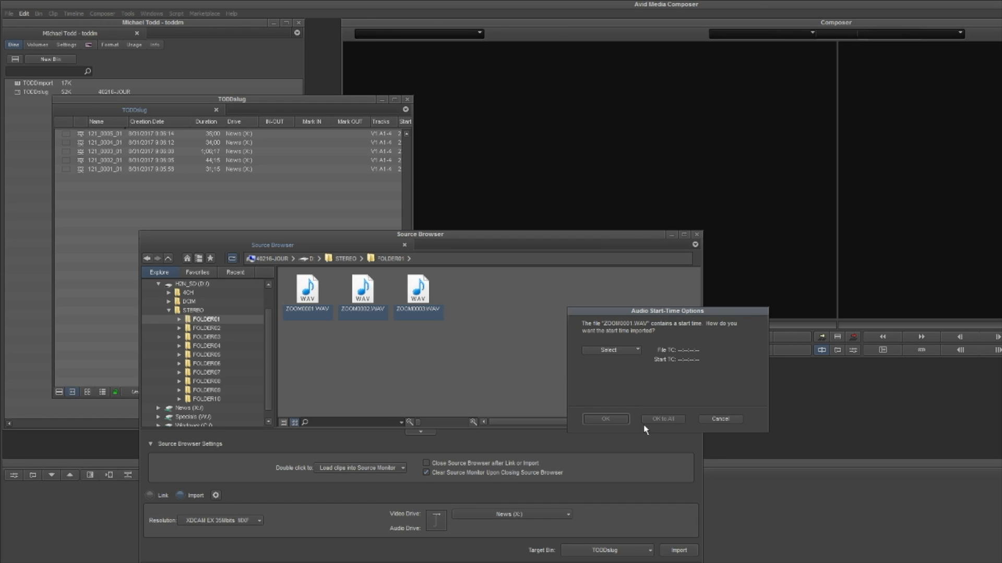
# - Set the audio start time to 30 NDF for all imported files and close the Source Browser
pyautogui.click(636, 350)
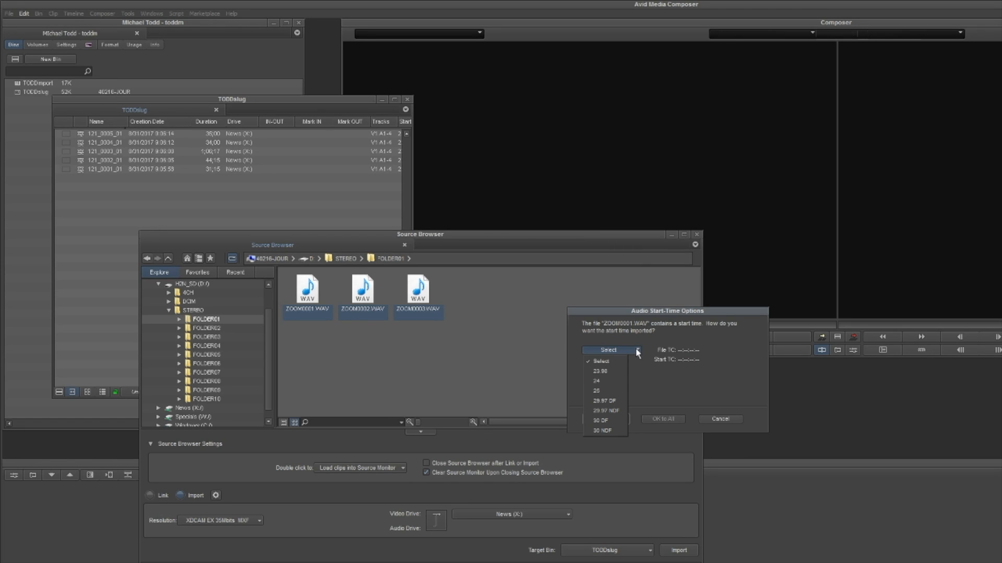
pyautogui.click(603, 430)
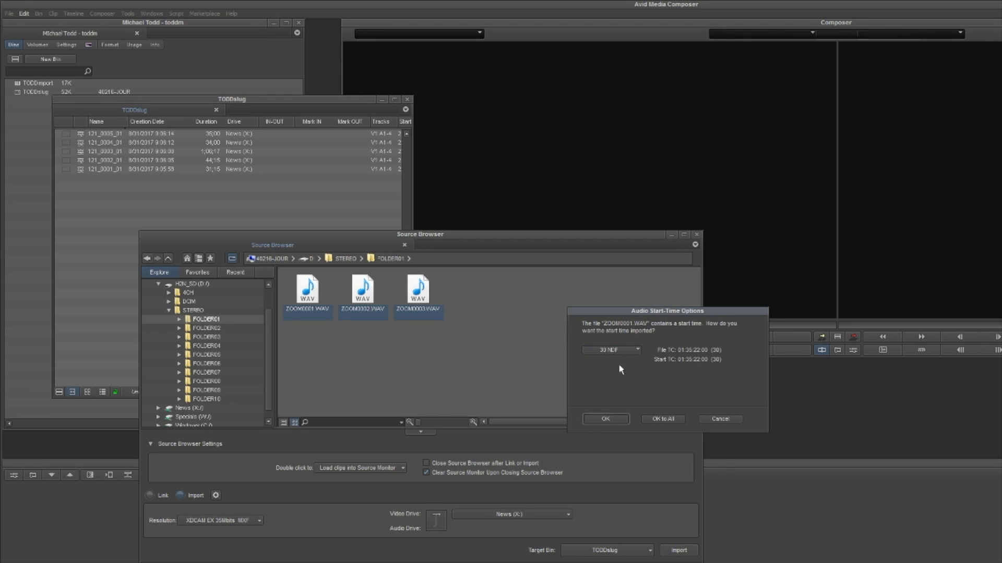
pyautogui.click(667, 418)
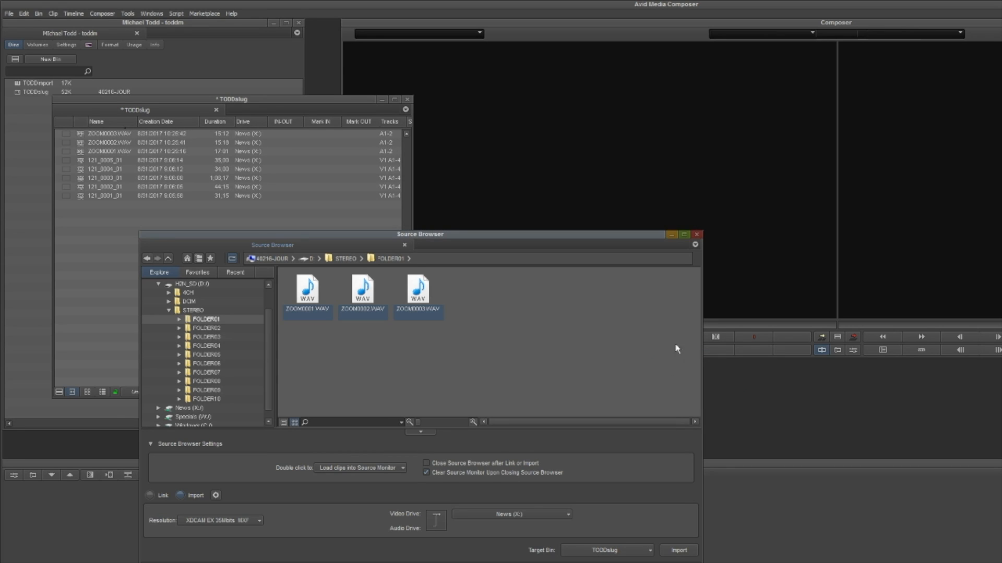
pyautogui.click(696, 235)
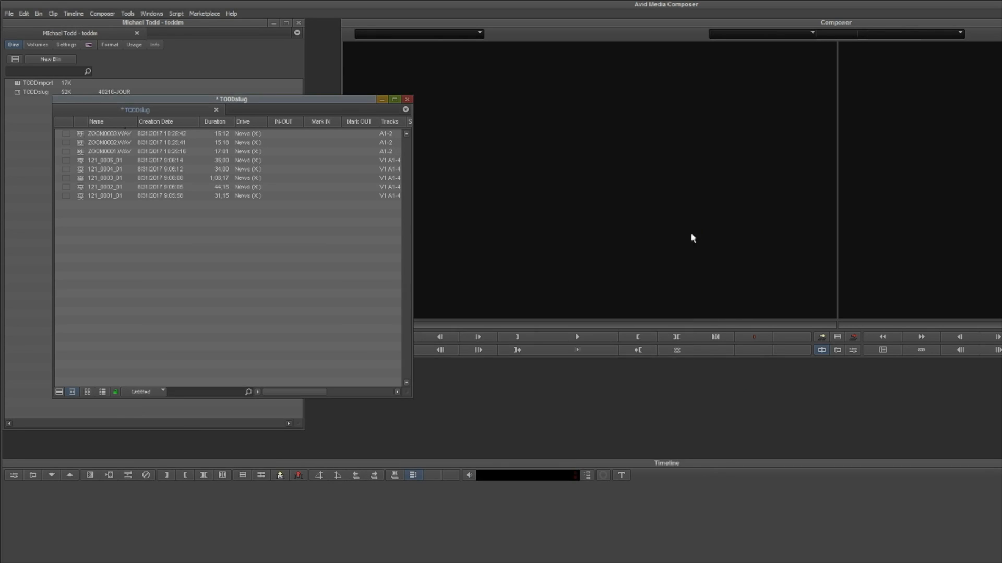
# - Widen the slug bin window to show more clip columns
pyautogui.moveTo(412, 265); pyautogui.dragTo(552, 265)
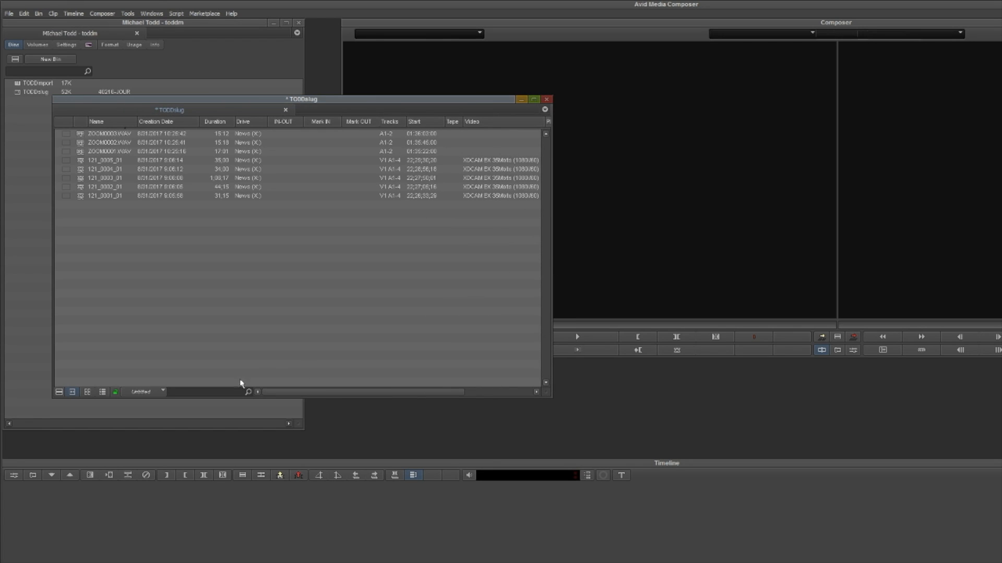
pyautogui.click(134, 121)
pyautogui.click(131, 150)
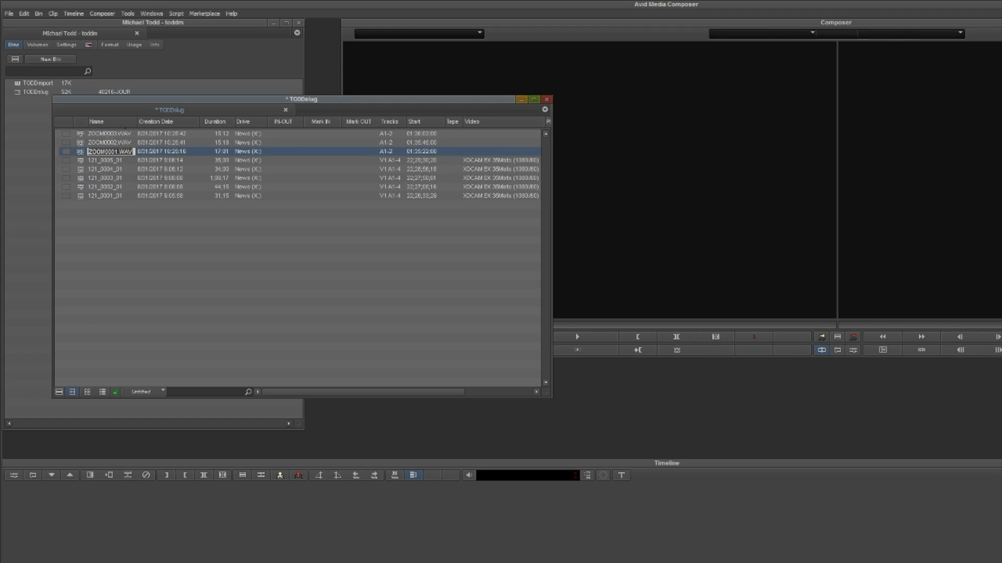
# - Load ZOOM0001.WAV into the source monitor and play it to check the imported audio
pyautogui.click(78, 135)
pyautogui.click(80, 145)
pyautogui.click(80, 152)
pyautogui.doubleClick(80, 152)
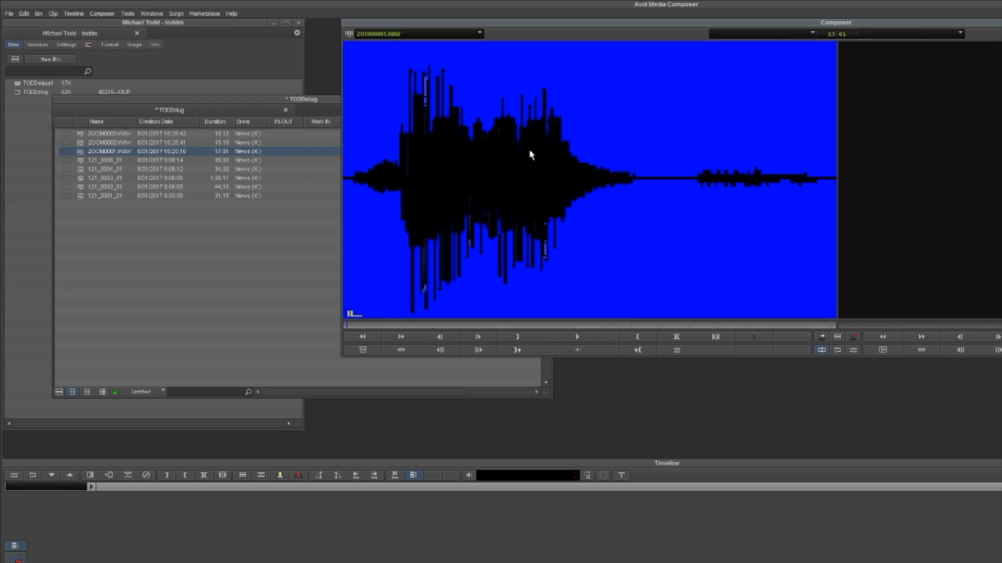
pyautogui.moveTo(379, 324); pyautogui.dragTo(345, 324)
pyautogui.click(444, 350)
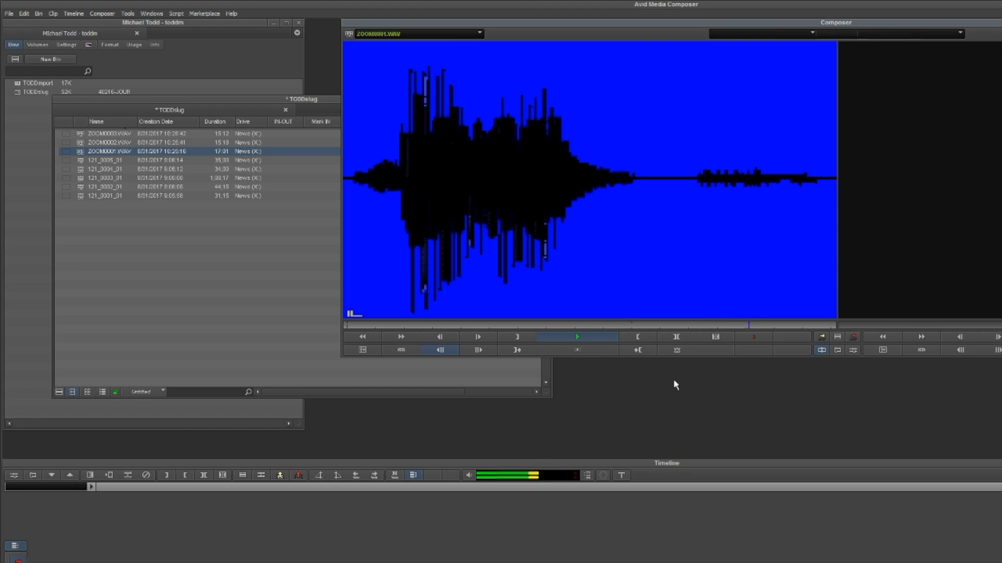
pyautogui.press('space')
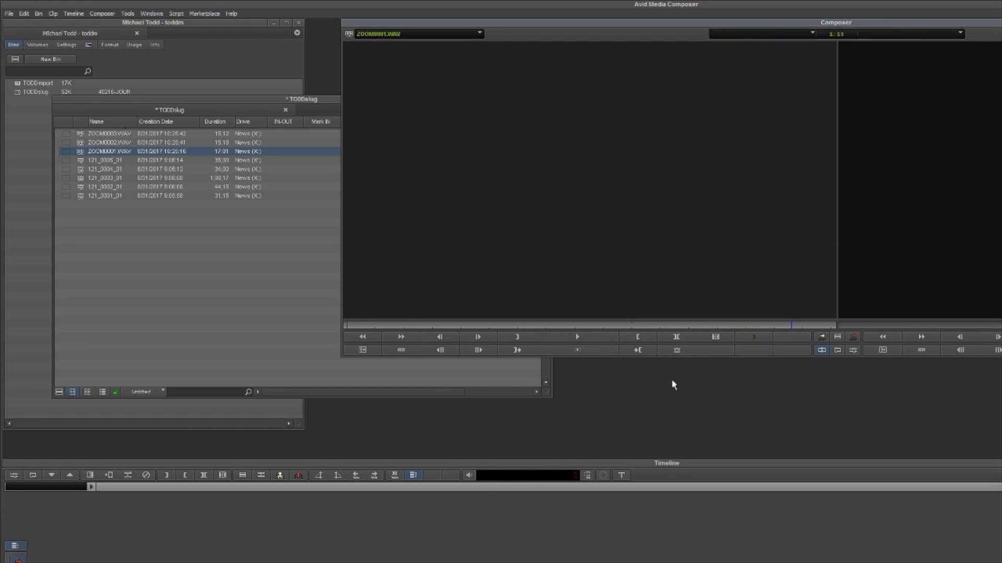
# - Load and play ZOOM0002.WAV and ZOOM0003.WAV in the source monitor to check their audio
pyautogui.doubleClick(81, 143)
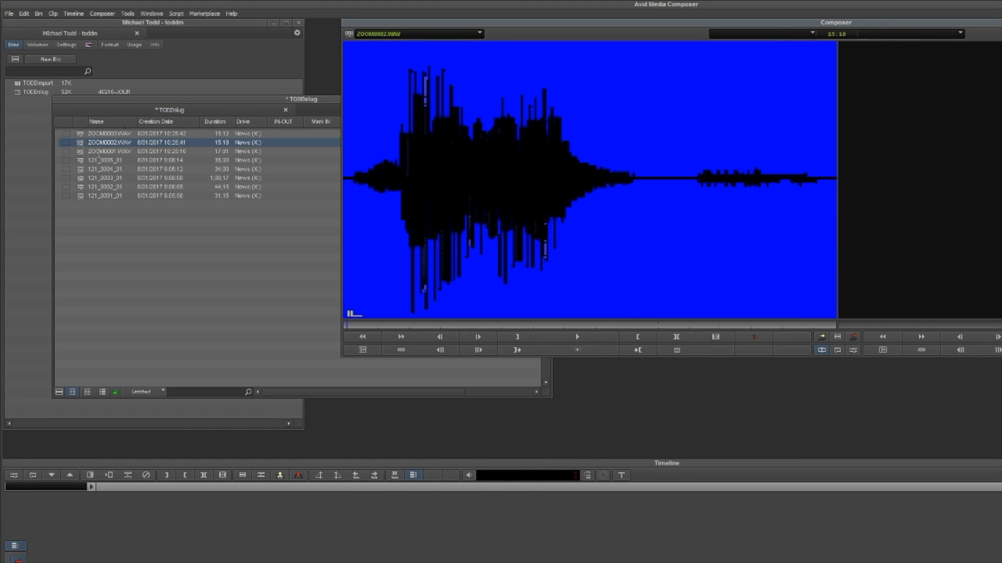
pyautogui.press('space')
pyautogui.doubleClick(81, 134)
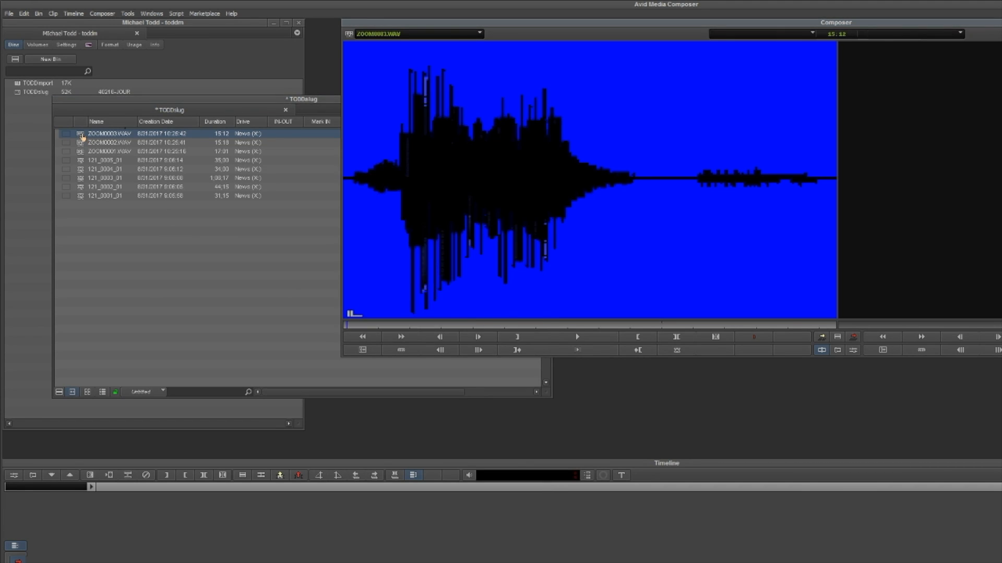
pyautogui.click(574, 337)
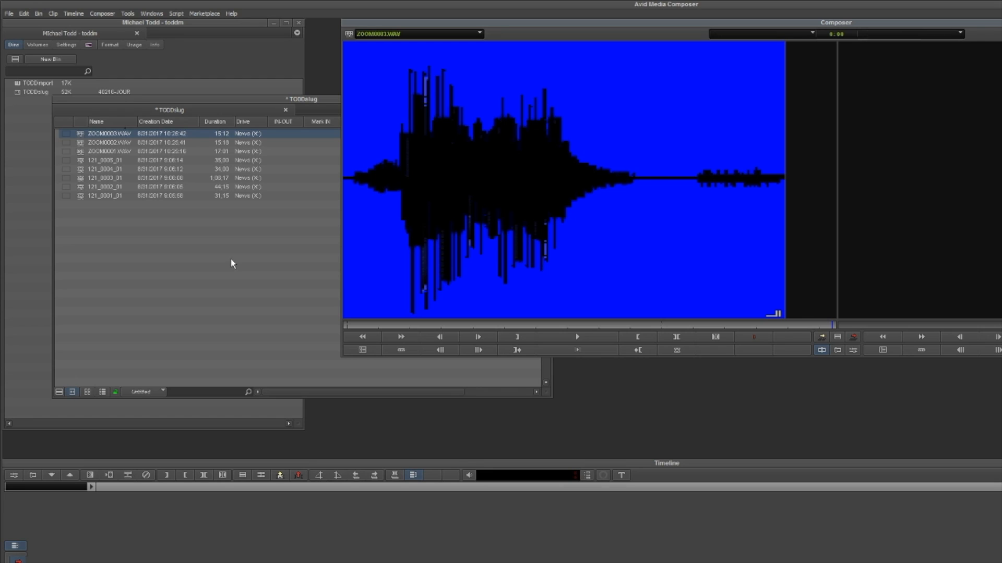
# - Reopen the Source Browser from the slug bin to bring in more media
pyautogui.rightClick(117, 242)
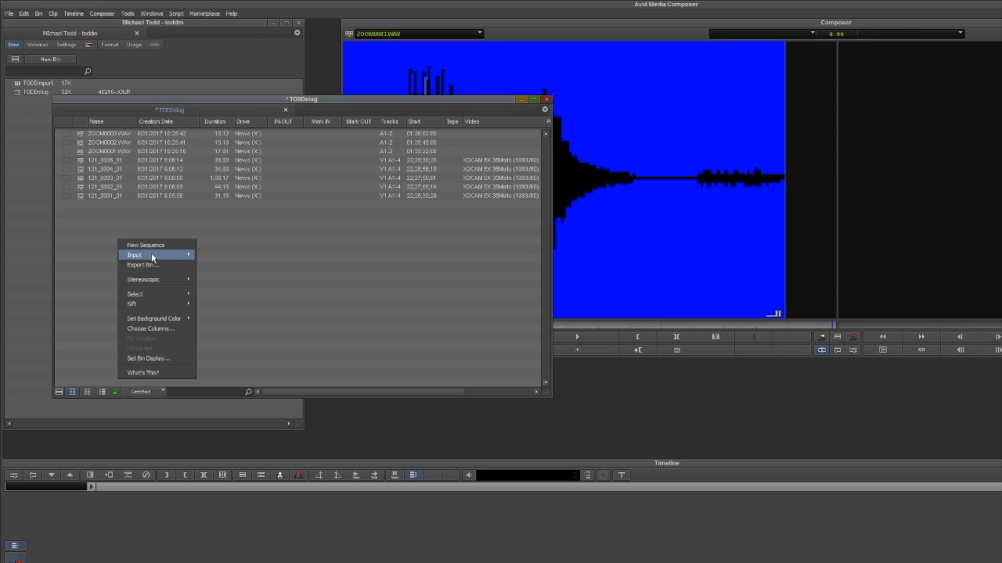
pyautogui.moveTo(151, 255)
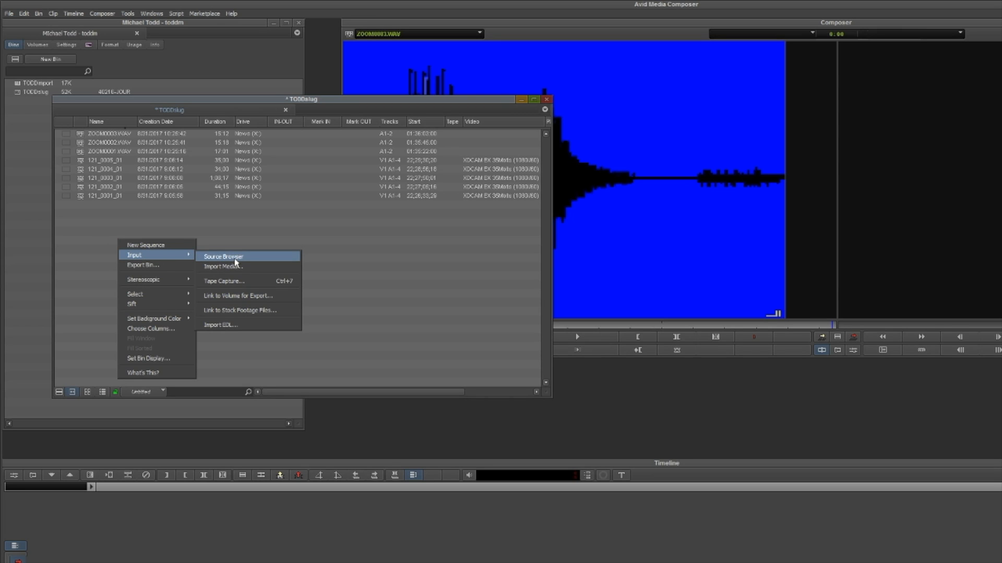
pyautogui.rightClick(225, 232)
pyautogui.moveTo(261, 249)
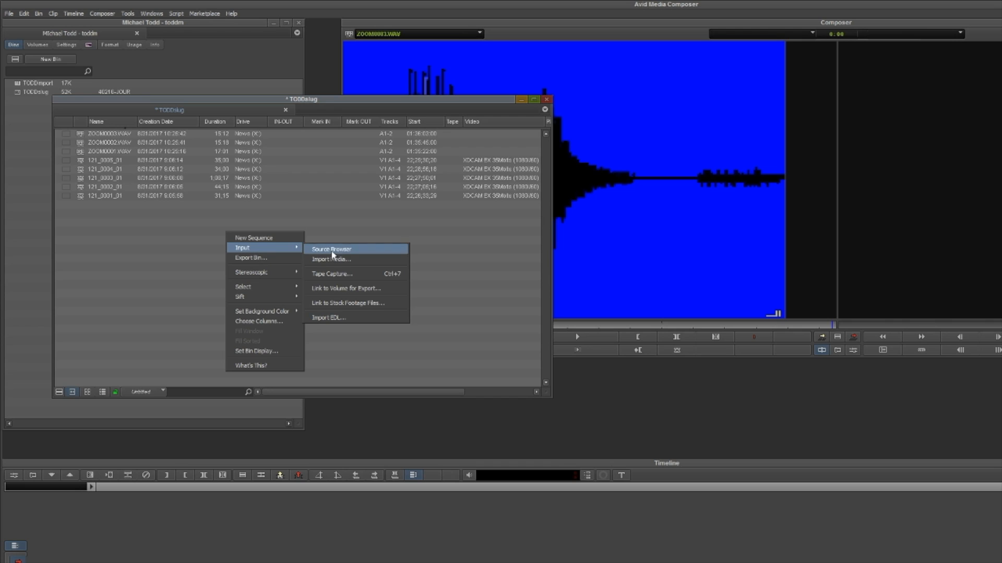
pyautogui.click(331, 252)
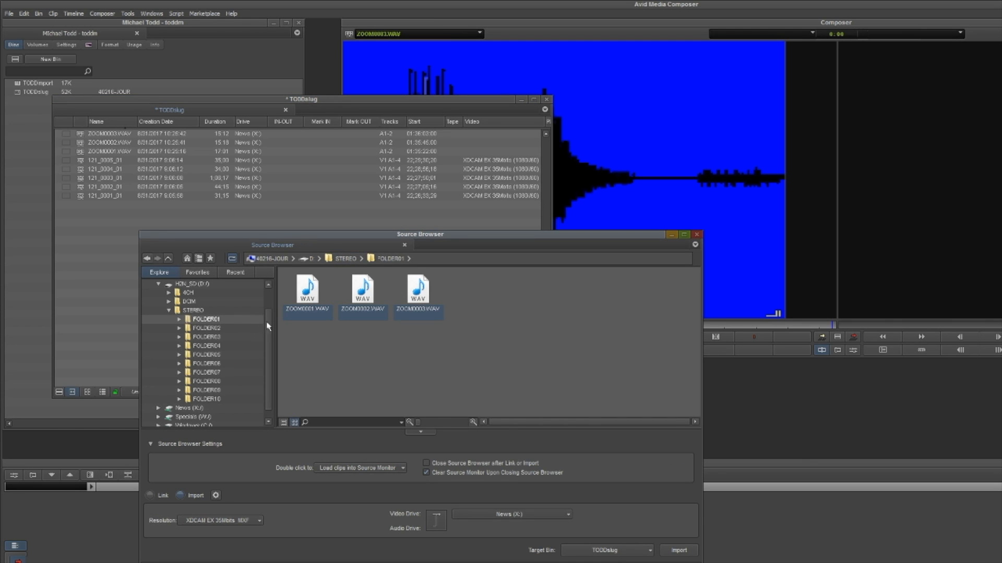
# - Browse the H2N_SD (D:) card to DCIM, folder 100D3200, and select DSC_0001.JPG through DSC_0004.JPG
pyautogui.scroll(2, 265, 320)
pyautogui.click(197, 311)
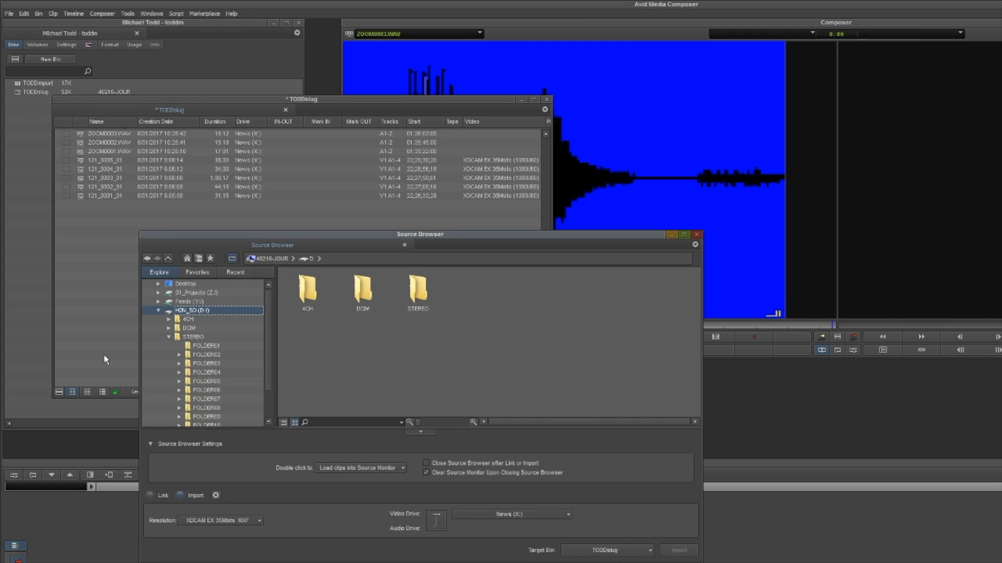
pyautogui.click(168, 338)
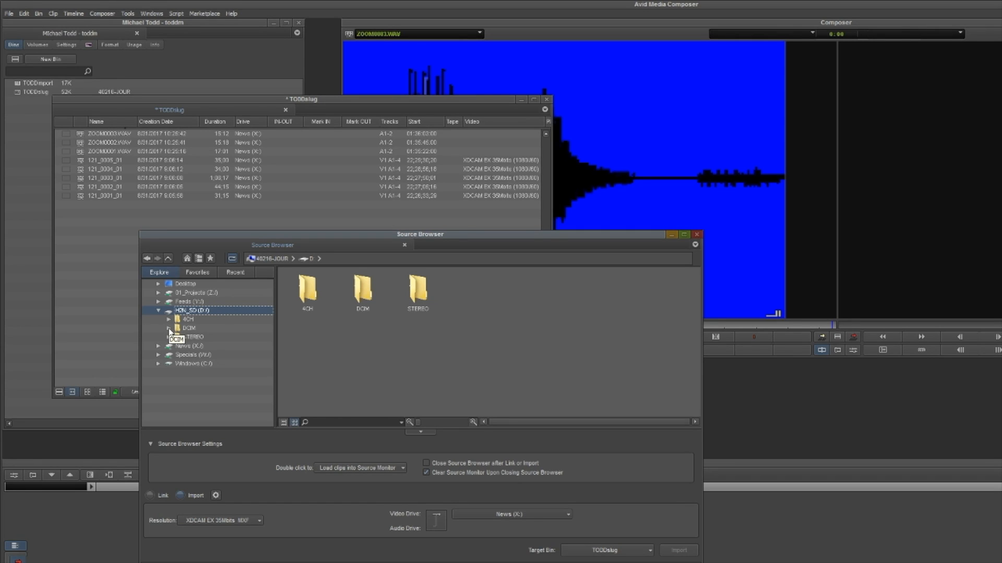
pyautogui.click(169, 329)
pyautogui.click(189, 329)
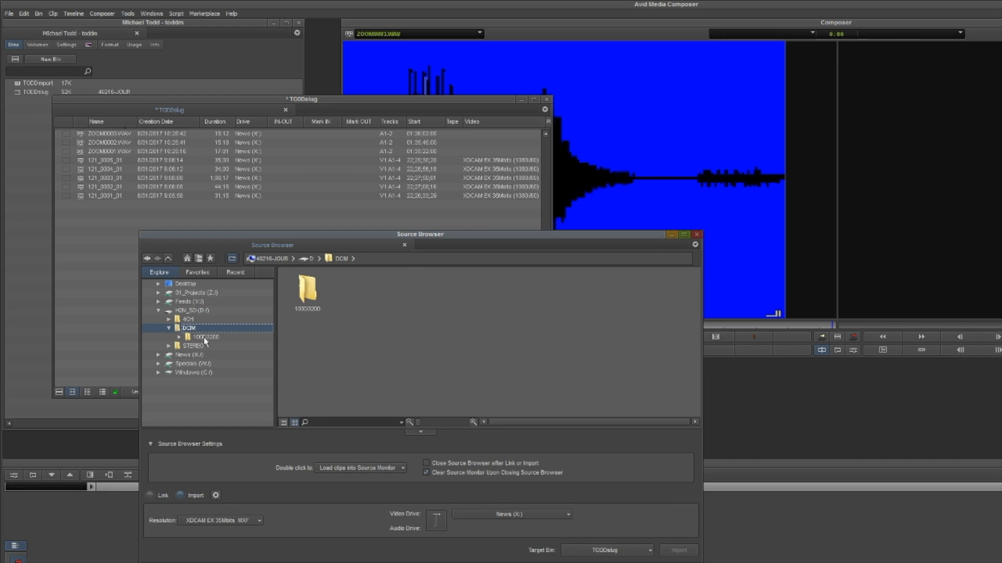
pyautogui.click(201, 338)
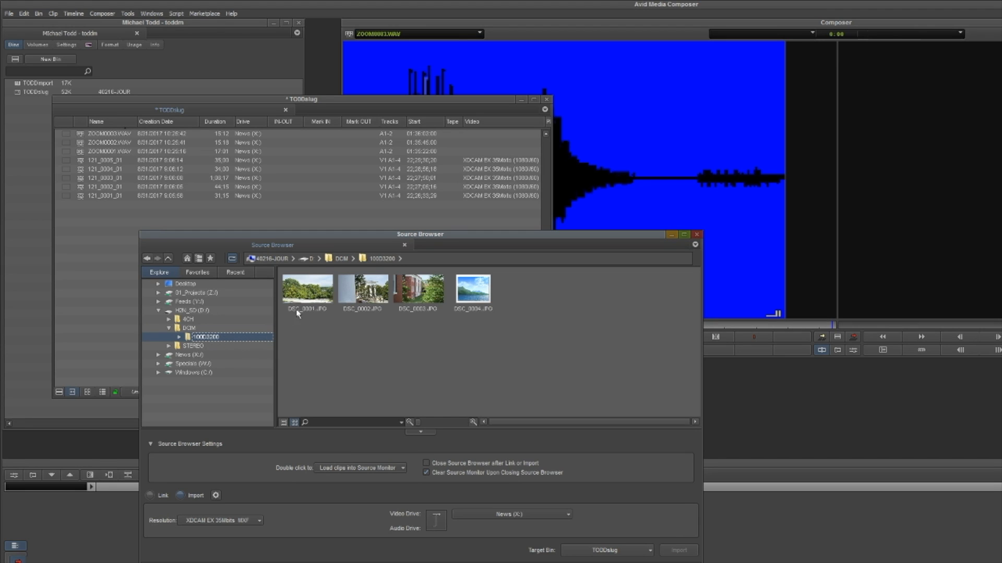
pyautogui.moveTo(545, 330); pyautogui.dragTo(311, 281)
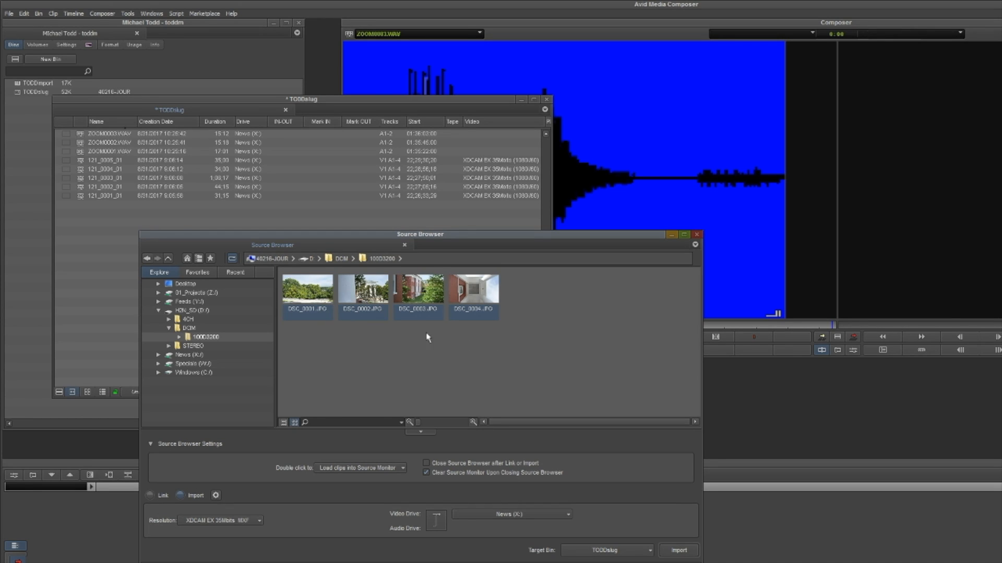
# - Import stills DSC_0001.JPG through DSC_0004.JPG into the slug bin on the News (X:) drive and close the Source Browser
pyautogui.doubleClick(300, 297)
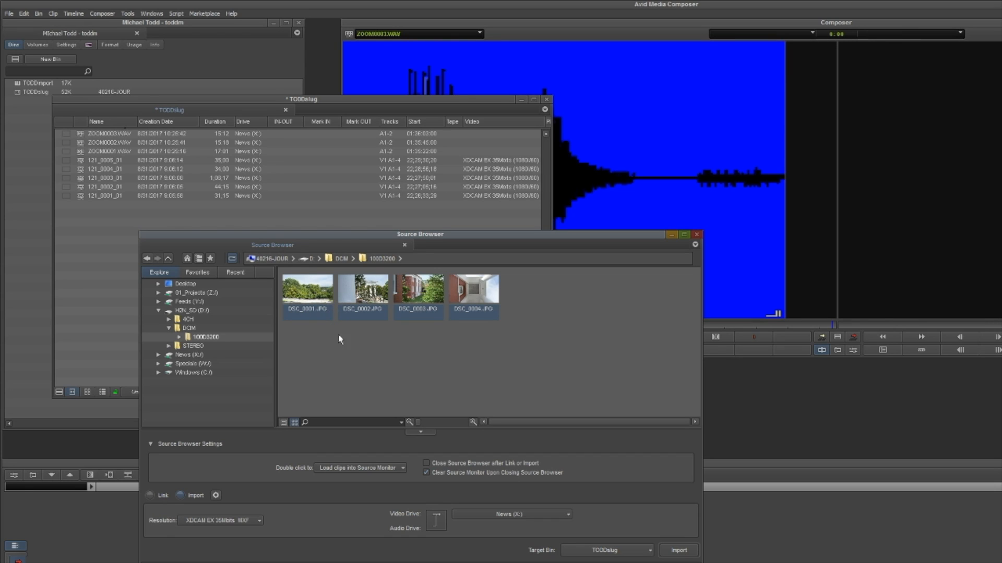
pyautogui.click(420, 297)
pyautogui.keyDown('ctrl'); pyautogui.click(306, 297); pyautogui.keyUp('ctrl')
pyautogui.keyDown('ctrl'); pyautogui.click(361, 299); pyautogui.keyUp('ctrl')
pyautogui.keyDown('ctrl'); pyautogui.click(464, 301); pyautogui.keyUp('ctrl')
pyautogui.click(298, 301)
pyautogui.keyDown('ctrl'); pyautogui.click(415, 297); pyautogui.keyUp('ctrl')
pyautogui.keyDown('ctrl'); pyautogui.click(457, 310); pyautogui.keyUp('ctrl')
pyautogui.keyDown('ctrl'); pyautogui.click(369, 299); pyautogui.keyUp('ctrl')
pyautogui.click(673, 555)
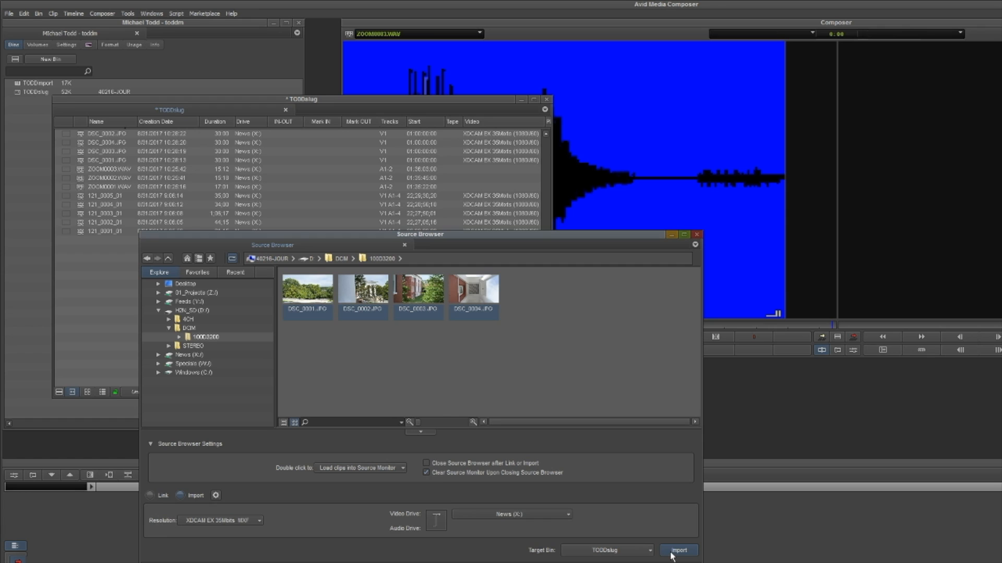
pyautogui.click(696, 234)
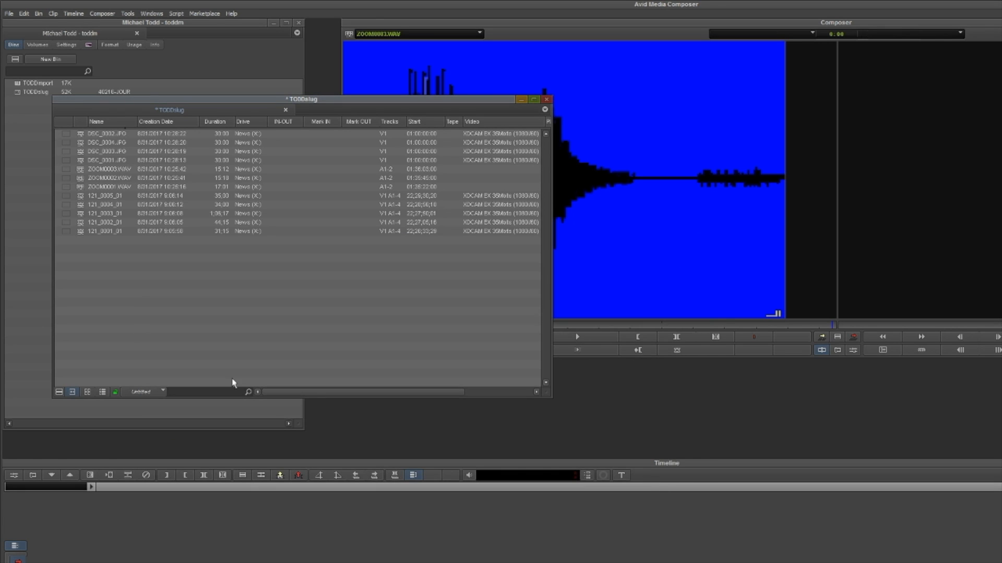
# - Load DSC_0002.JPG and DSC_0004.JPG into the source monitor and scrub through each to check the imported stills
pyautogui.doubleClick(82, 135)
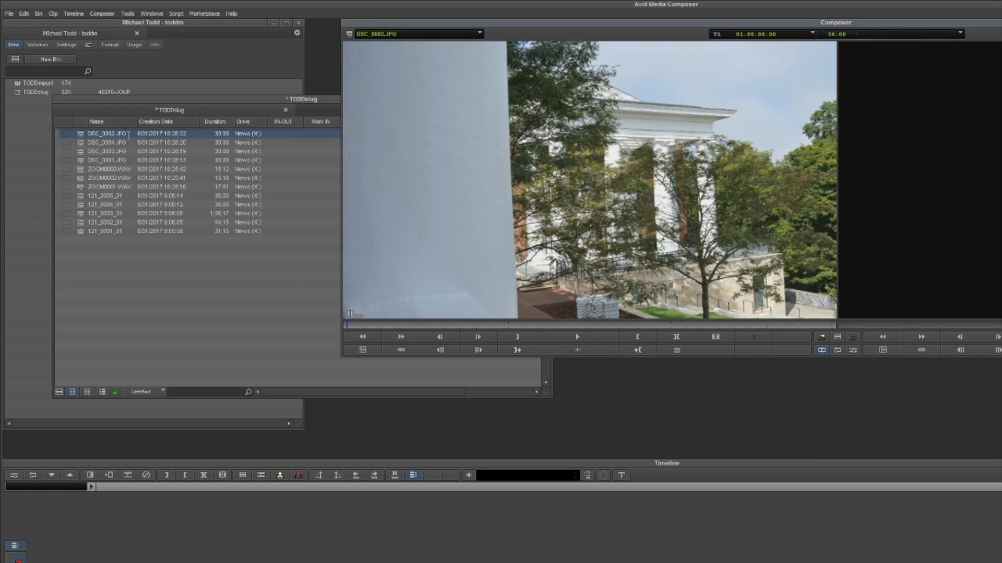
pyautogui.click(358, 325)
pyautogui.moveTo(369, 327); pyautogui.dragTo(771, 343)
pyautogui.doubleClick(83, 144)
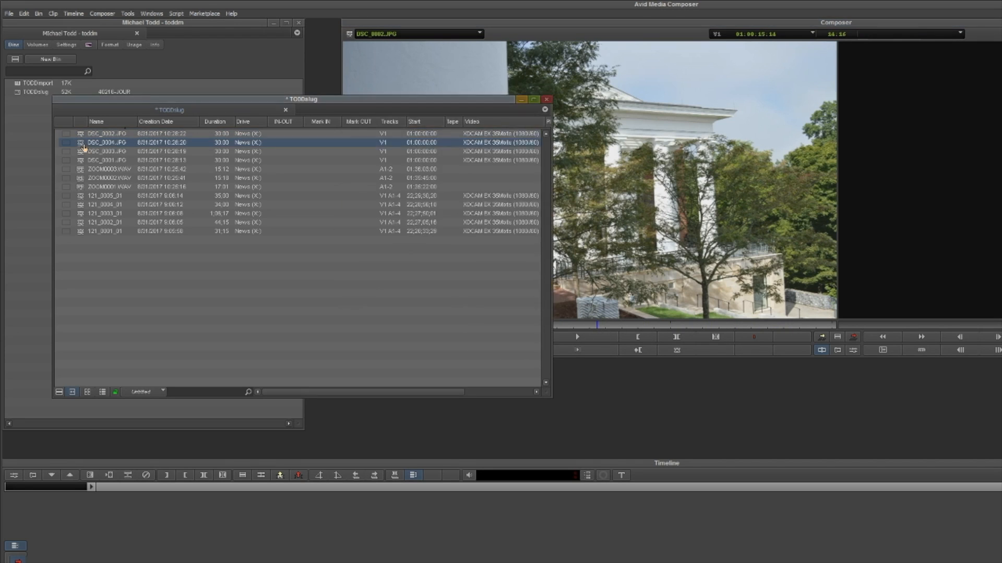
pyautogui.moveTo(432, 329); pyautogui.dragTo(697, 328)
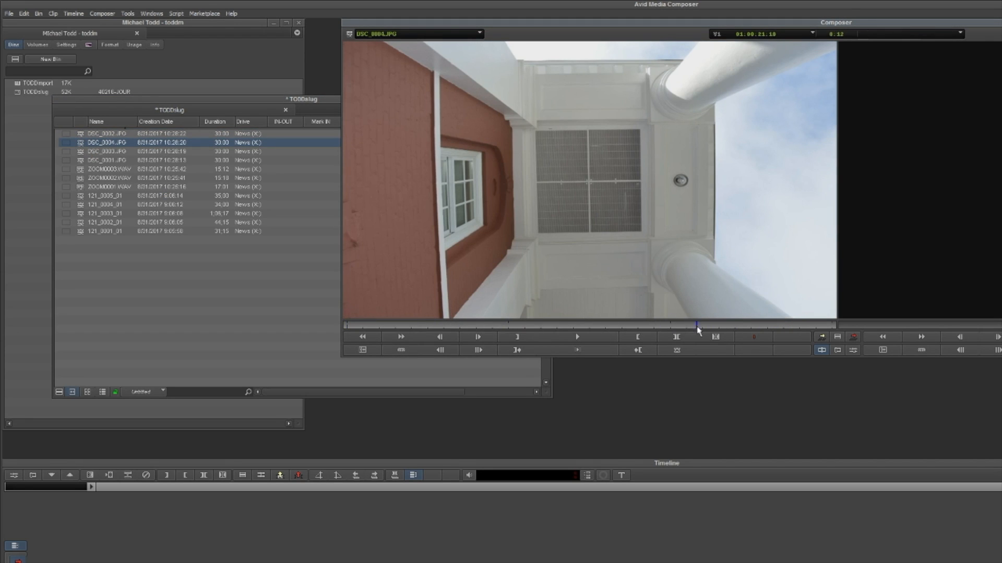
# - Load DSC_0003.JPG and DSC_0001.JPG into the source monitor to check the remaining imported stills
pyautogui.doubleClick(87, 151)
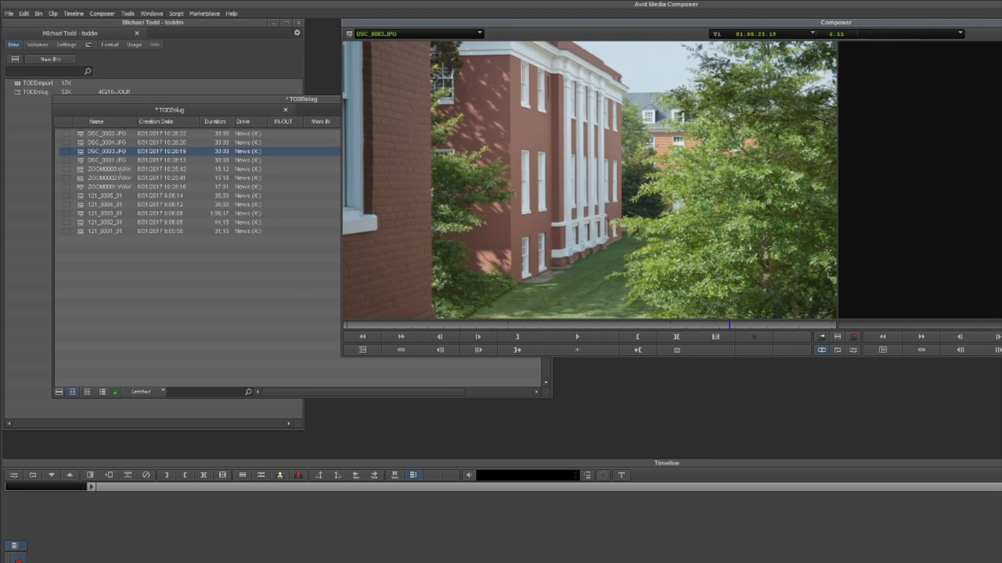
pyautogui.doubleClick(86, 160)
pyautogui.click(691, 325)
pyautogui.click(79, 135)
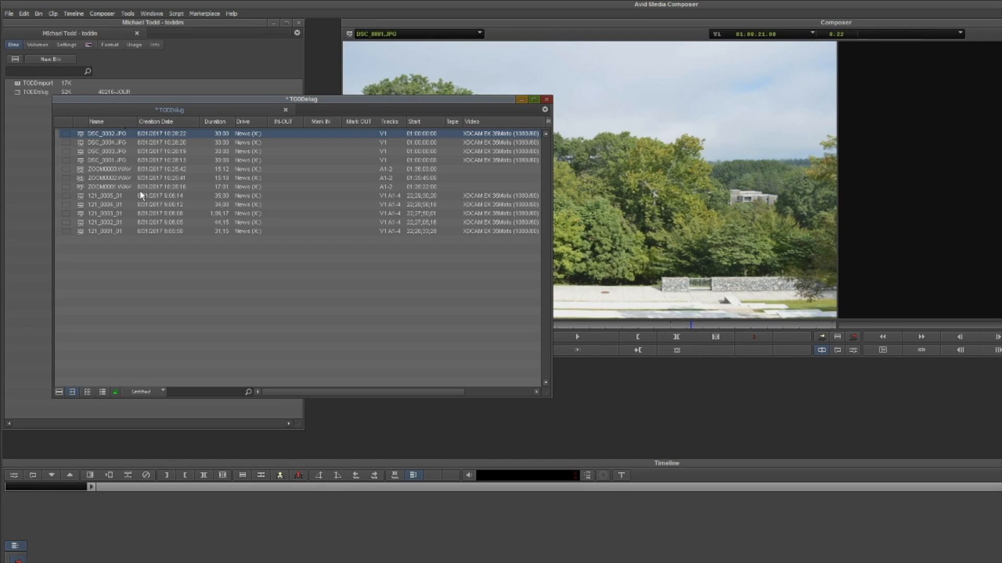
# - Reopen the Source Browser from the slug bin, collapse the Users folder in its folder tree, and close the browser
pyautogui.rightClick(128, 285)
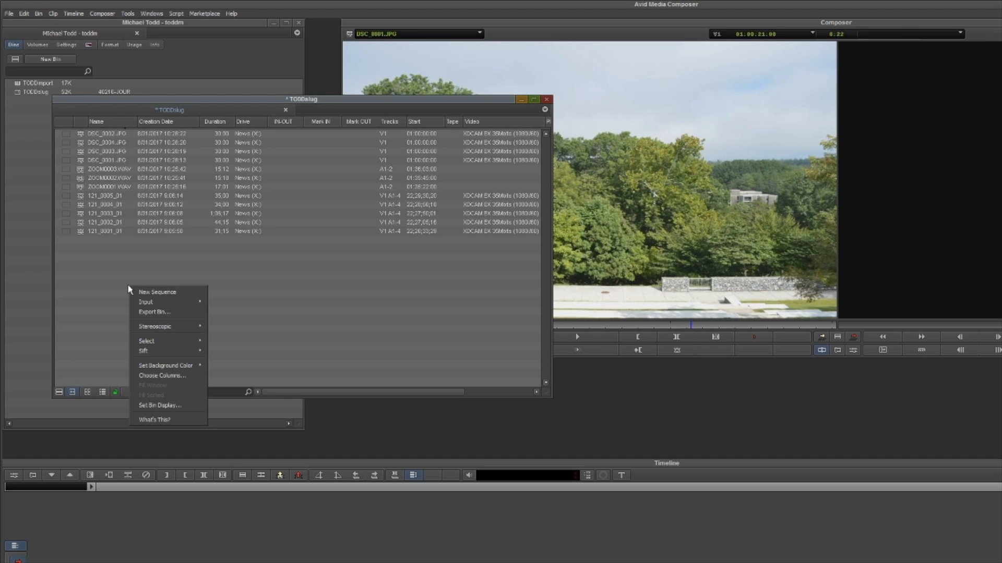
pyautogui.moveTo(157, 303)
pyautogui.click(219, 305)
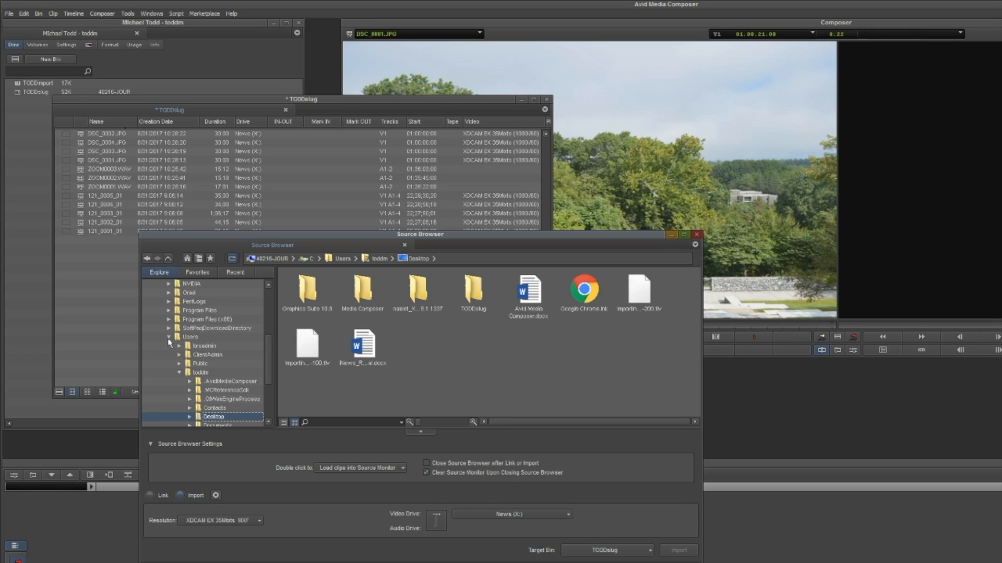
pyautogui.scroll(3, 168, 339)
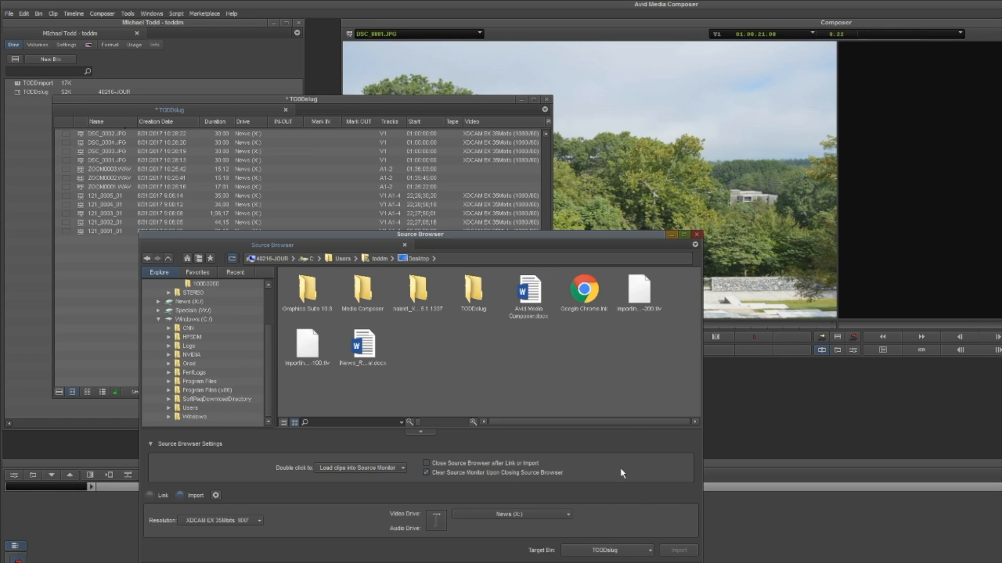
pyautogui.click(698, 235)
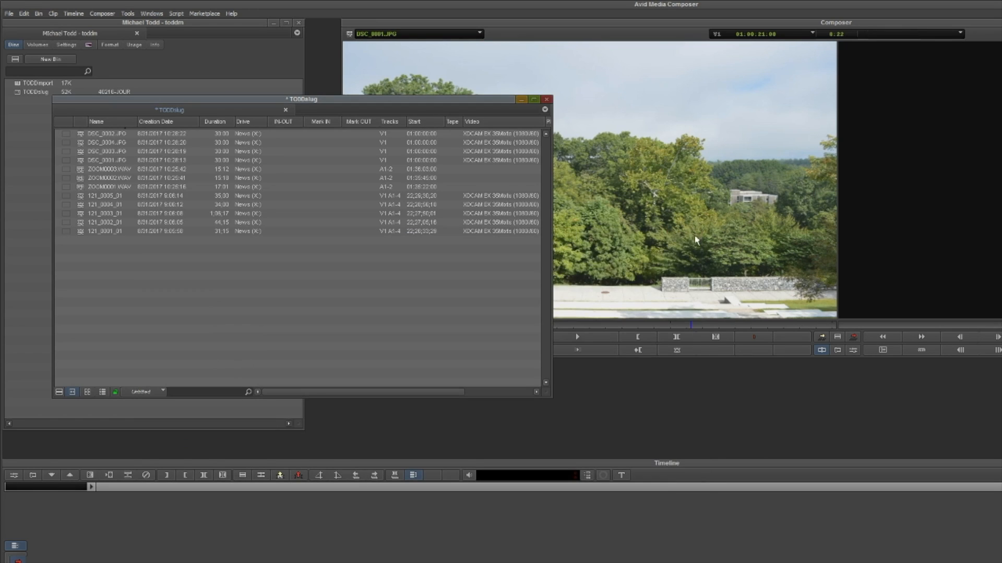
# - Close the slug bin and the project, and quit Media Composer
pyautogui.click(546, 99)
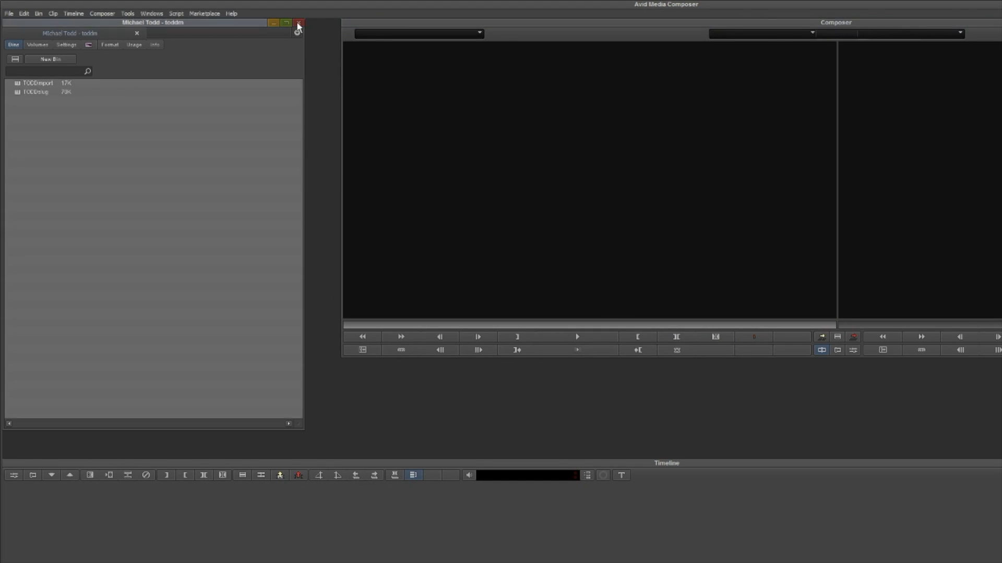
pyautogui.click(298, 23)
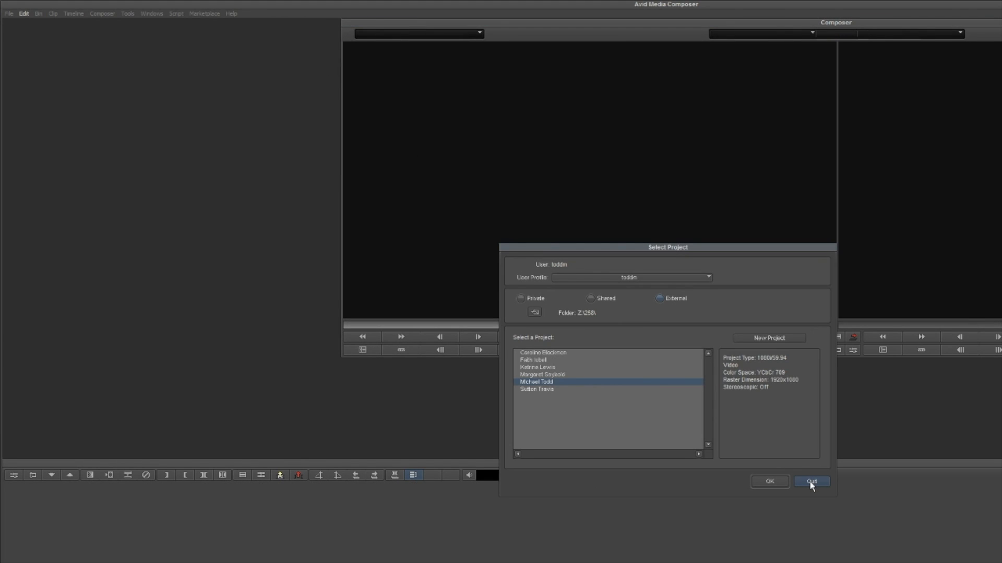
pyautogui.click(810, 482)
pyautogui.click(642, 386)
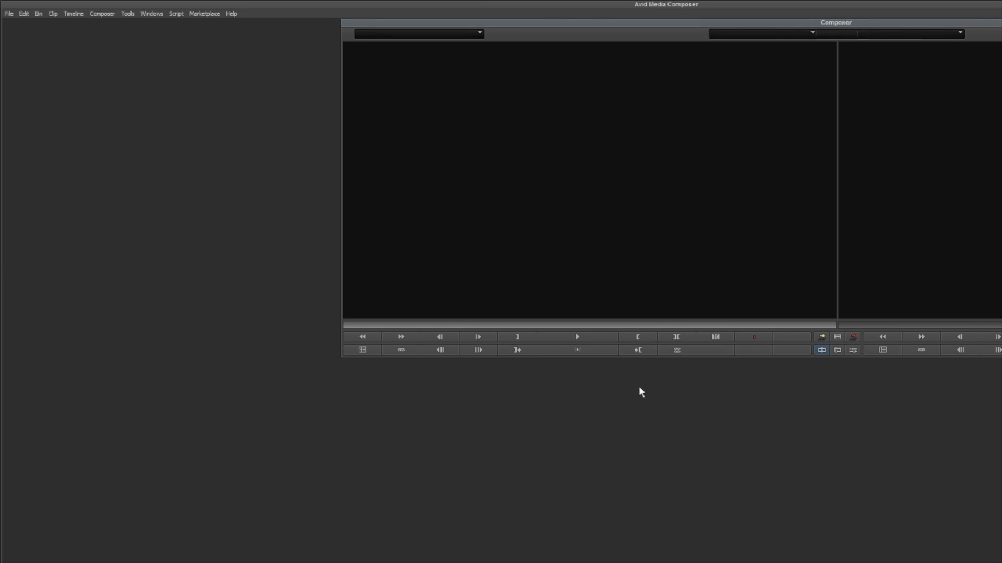